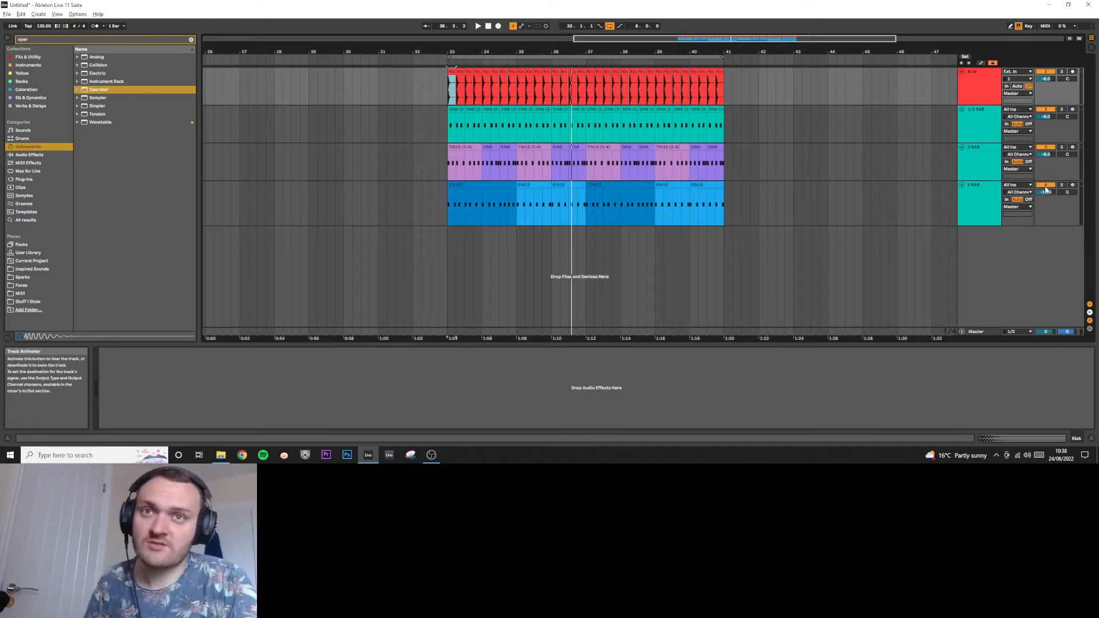
# Mute the 4 BAR, 2 BAR and 1/2 BAR tracks and play the Kick track on its own
pyautogui.click(1046, 186)
pyautogui.click(1045, 148)
pyautogui.click(1045, 110)
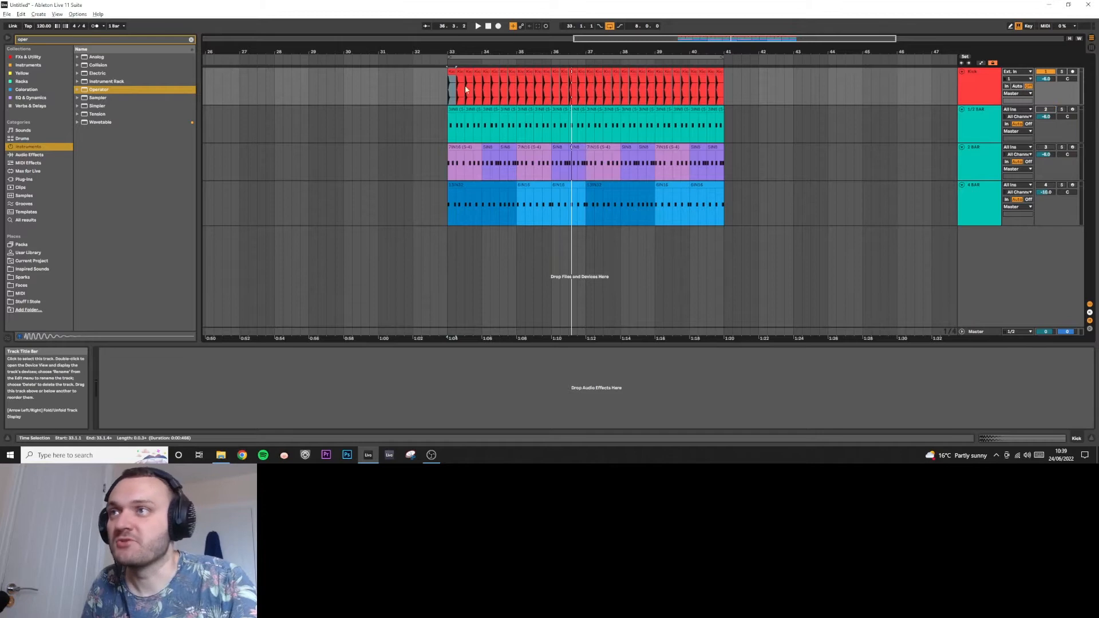
pyautogui.press('space')
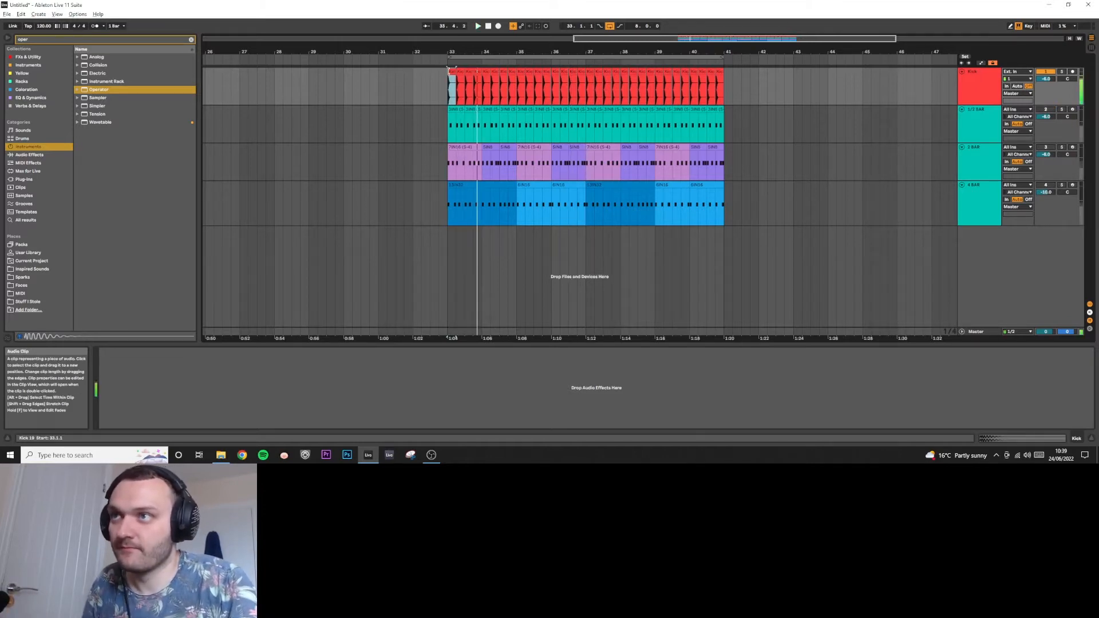
# Select the first half-bar clip on the 1/2 BAR track, unmute that track and play it together with the kick
pyautogui.moveTo(638, 40); pyautogui.dragTo(670, 89)
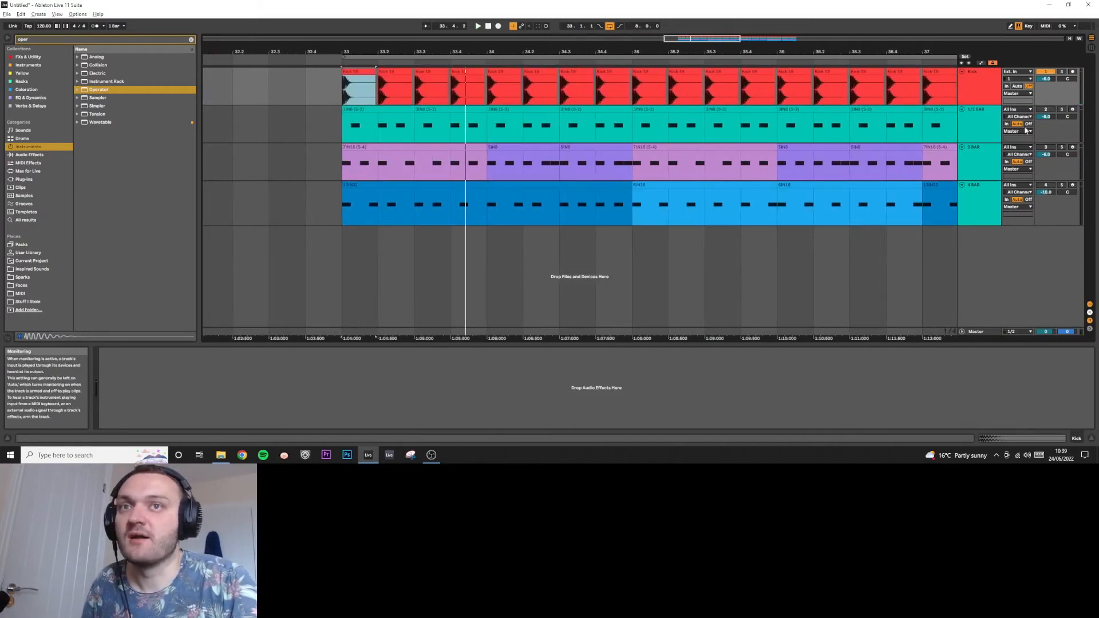
pyautogui.click(973, 117)
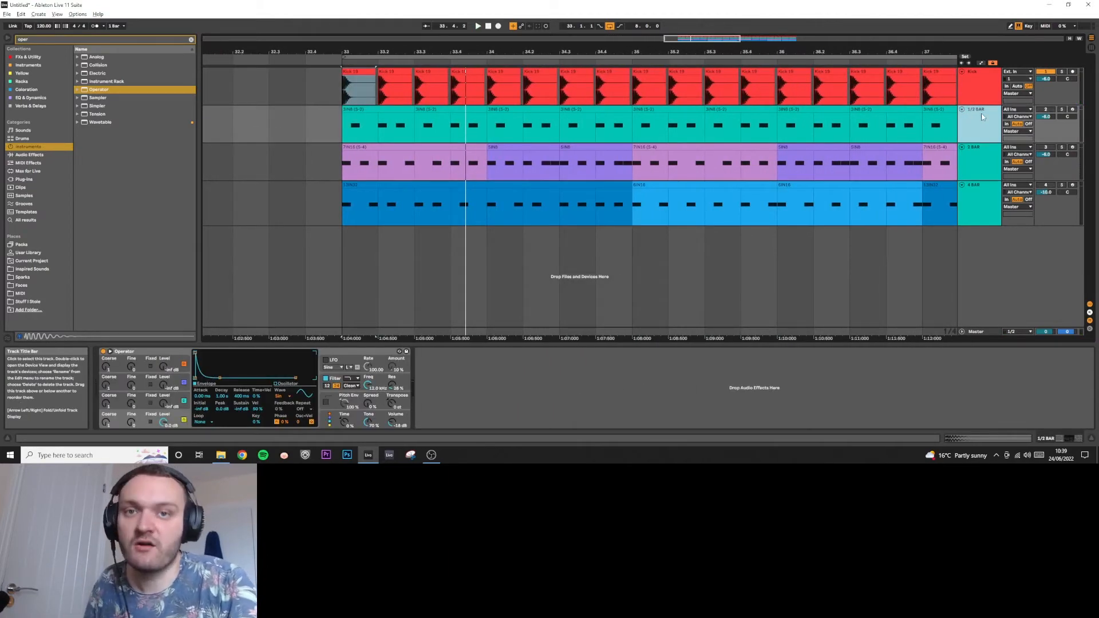
pyautogui.click(369, 110)
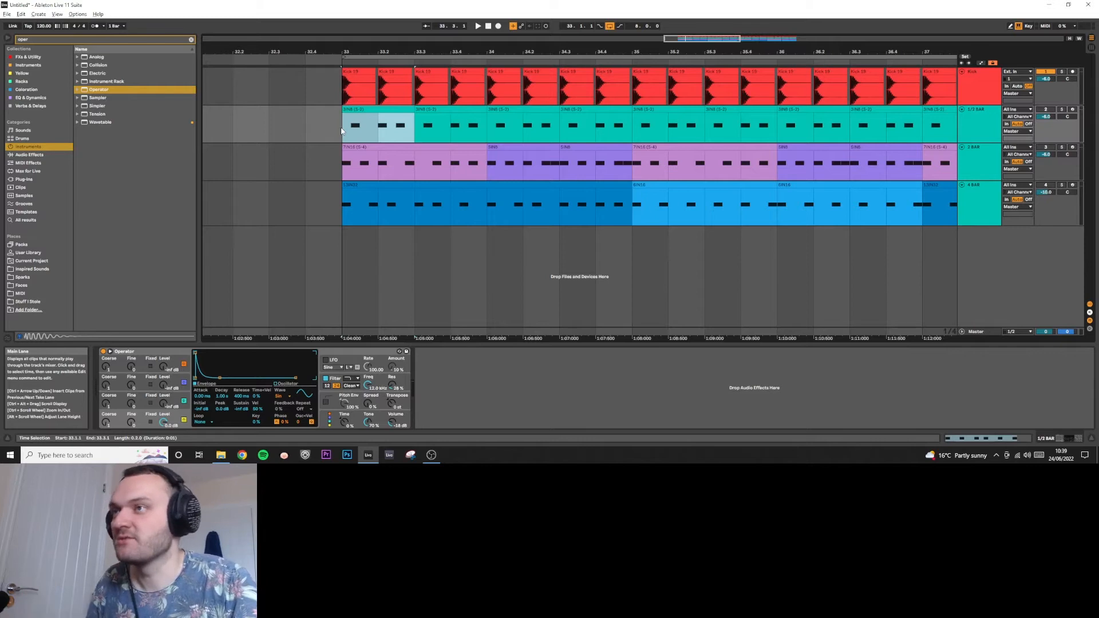
pyautogui.click(1047, 110)
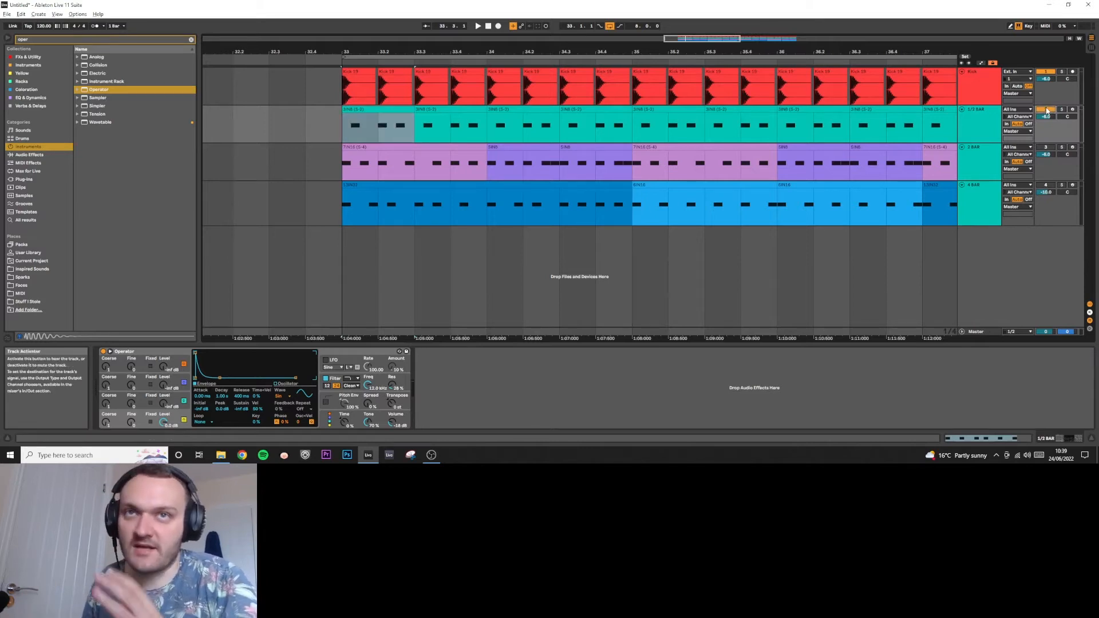
pyautogui.press('space')
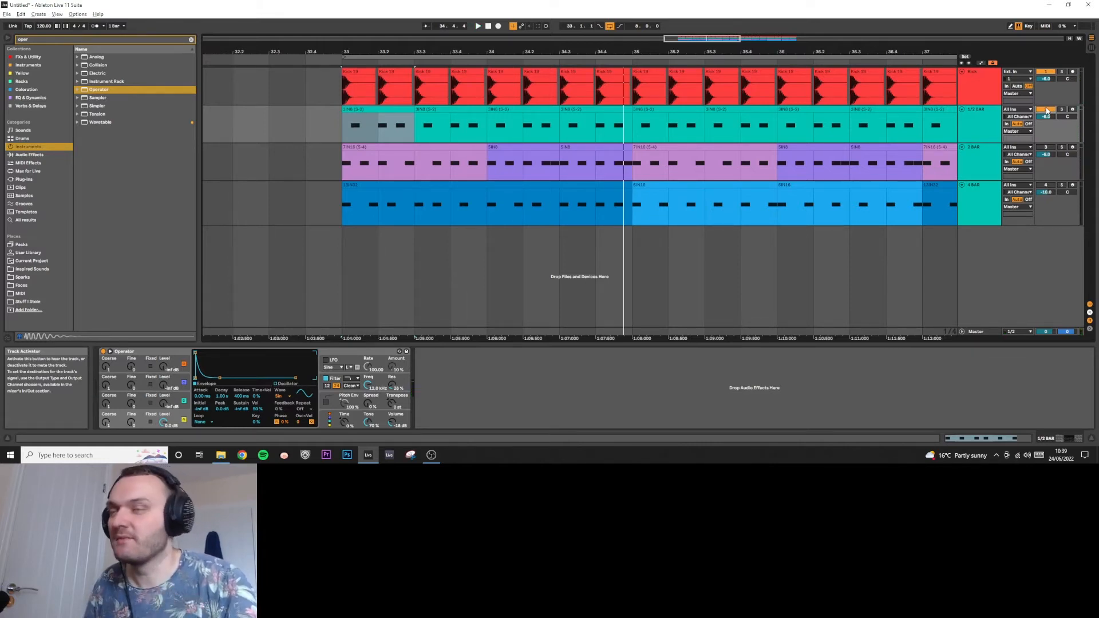
# Highlight the two-bar phrase starting at bar 33 on the 2 BAR track, solo the track and play its first clip
pyautogui.moveTo(703, 38); pyautogui.dragTo(693, 41)
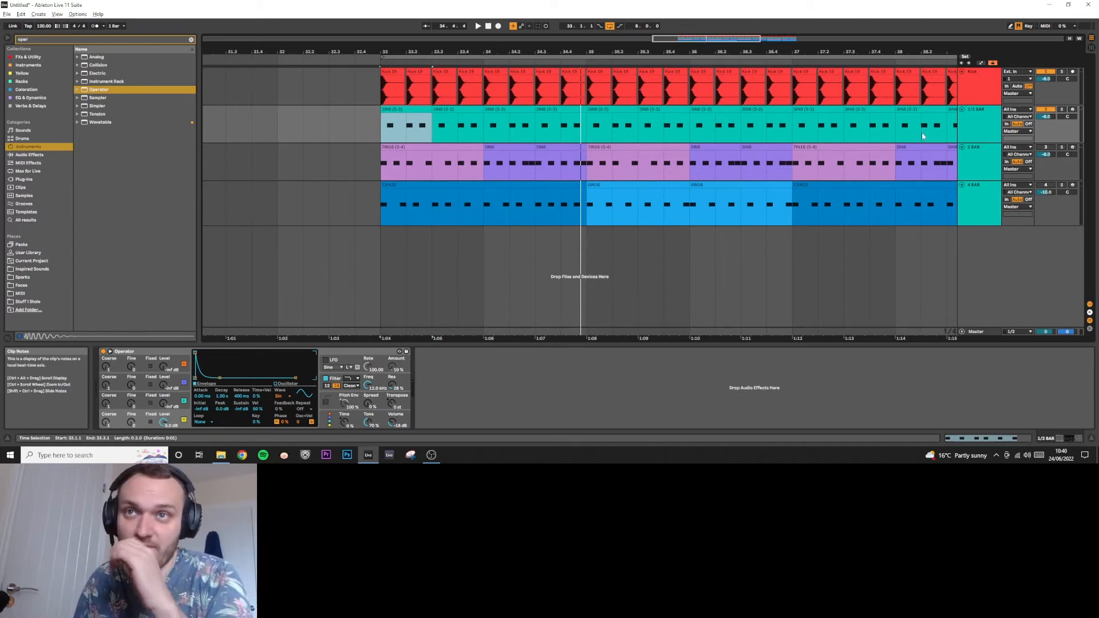
pyautogui.moveTo(385, 175); pyautogui.dragTo(580, 149)
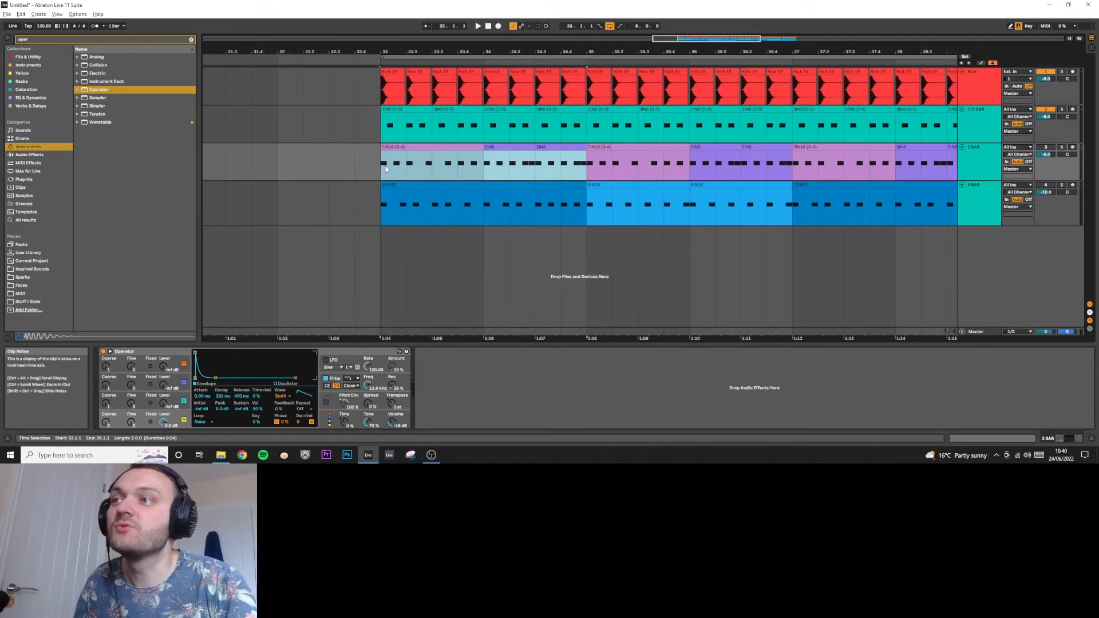
pyautogui.click(414, 147)
pyautogui.click(1062, 148)
pyautogui.press('space')
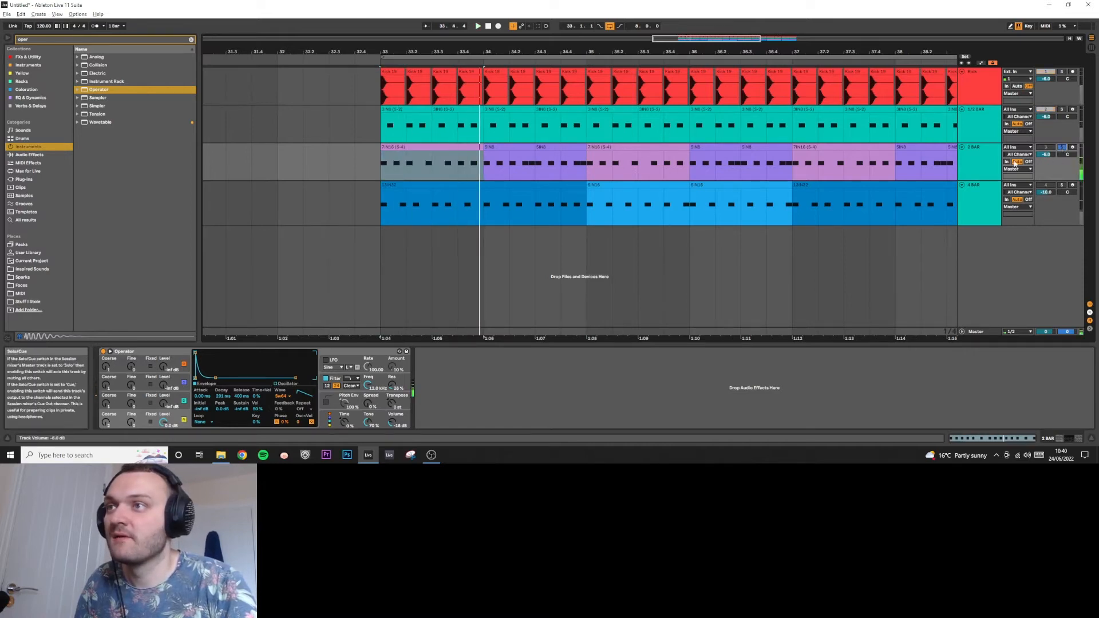
# Play the soloed 2 BAR track from bar 34, and again from bar 33 to hear the full phrase
pyautogui.click(488, 178)
pyautogui.press('space')
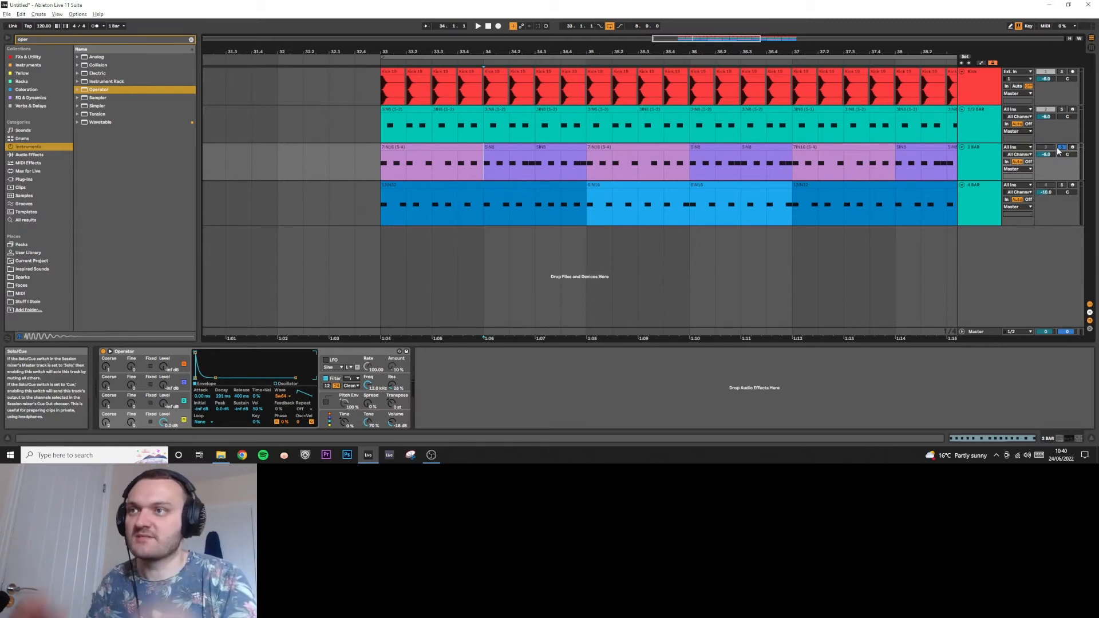
pyautogui.press('space')
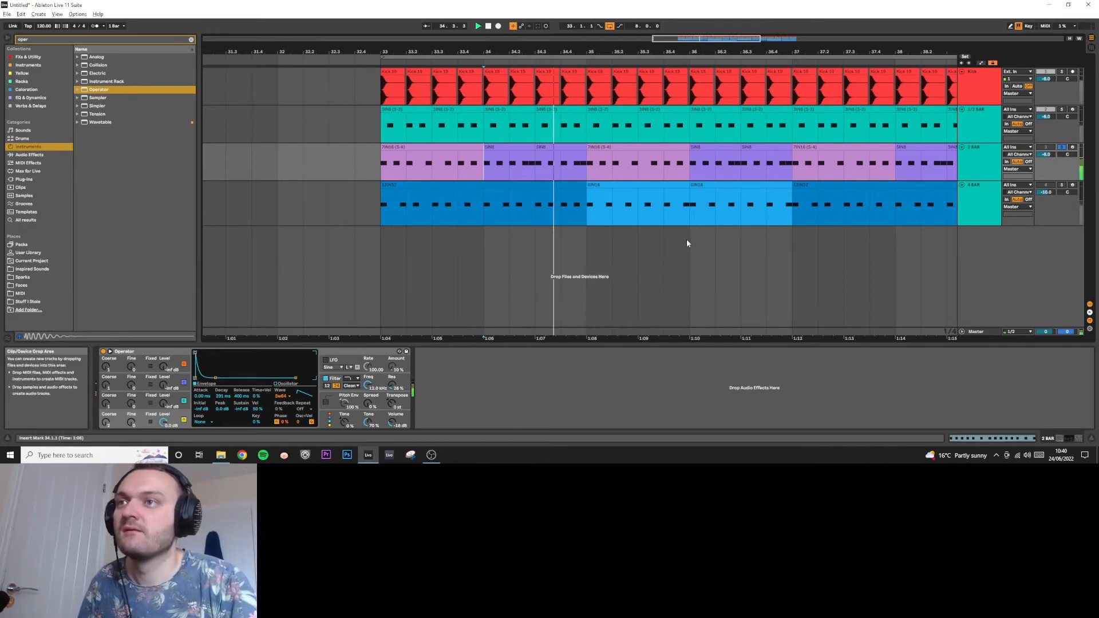
pyautogui.press('space')
pyautogui.click(382, 177)
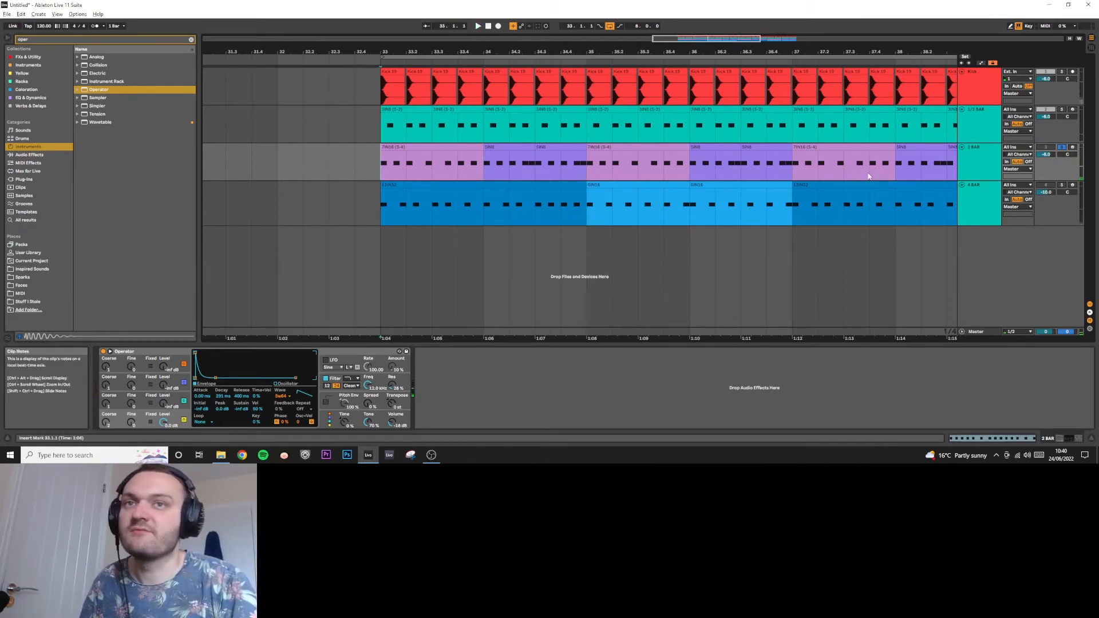
pyautogui.press('space')
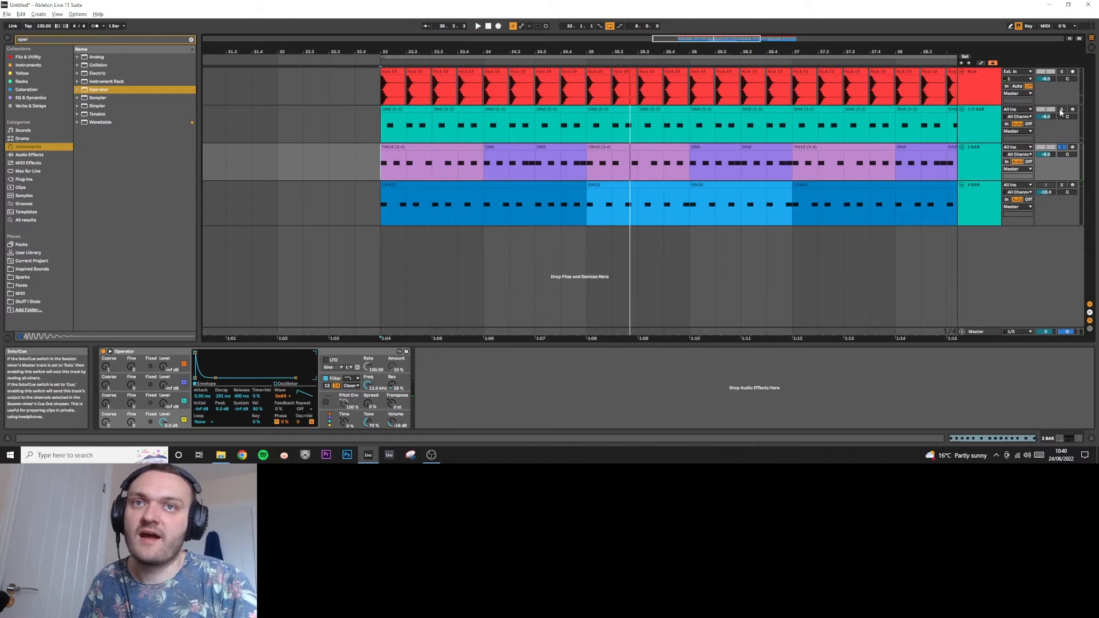
# Unsolo and unmute the 2 BAR track, highlight the half-bar sections it shares with 1/2 BAR at bars 33 and 34, and play both
pyautogui.click(1062, 148)
pyautogui.press('space')
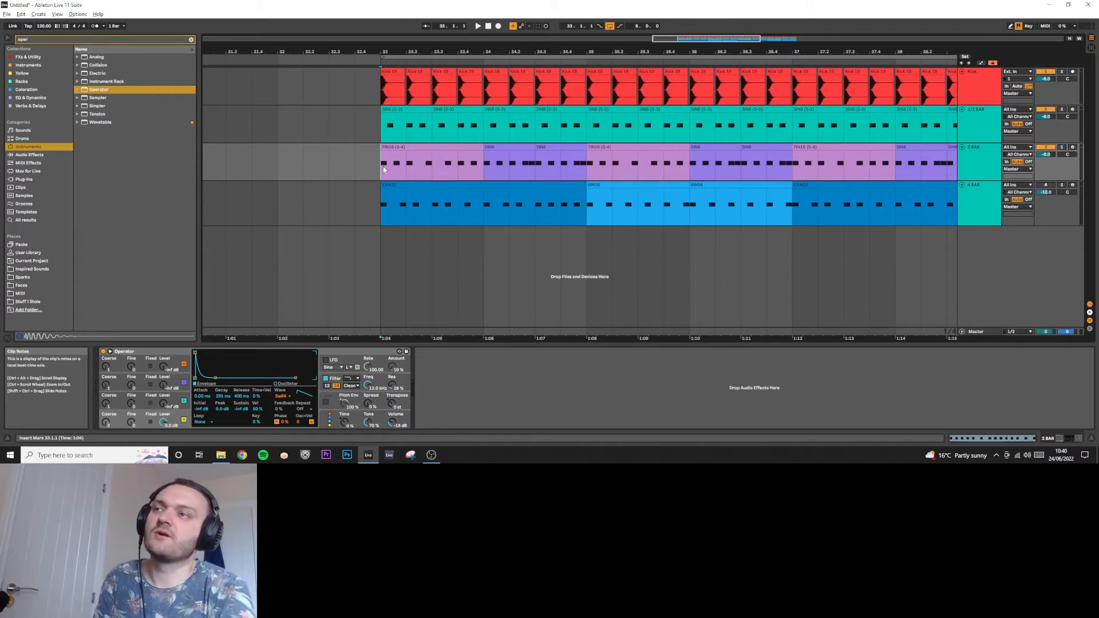
pyautogui.moveTo(381, 127); pyautogui.dragTo(429, 107)
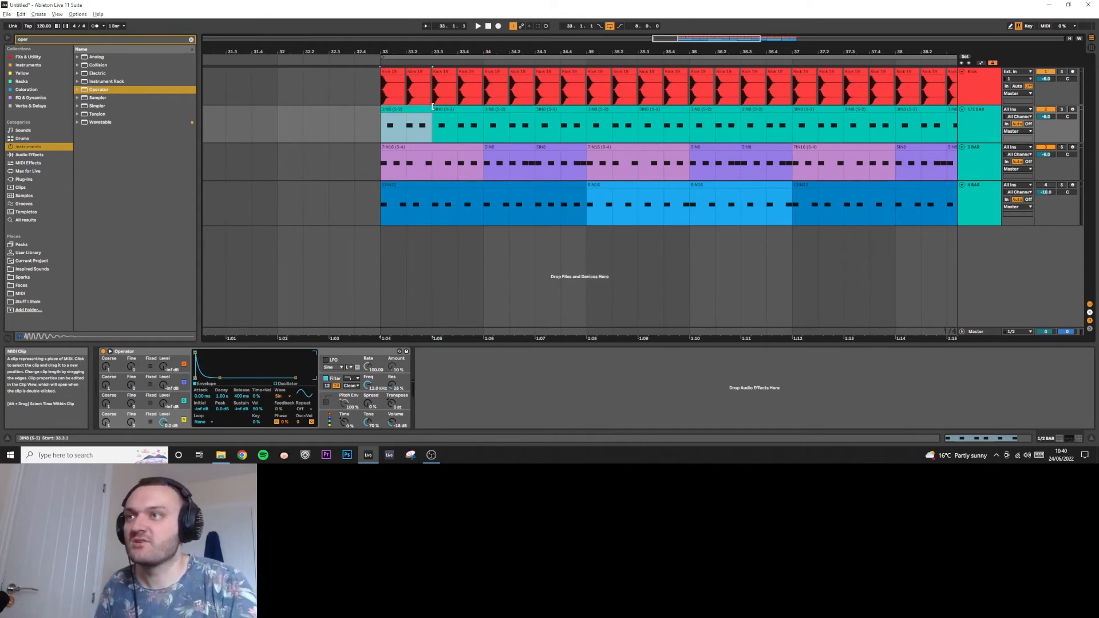
pyautogui.keyDown('shift'); pyautogui.click(425, 165); pyautogui.keyUp('shift')
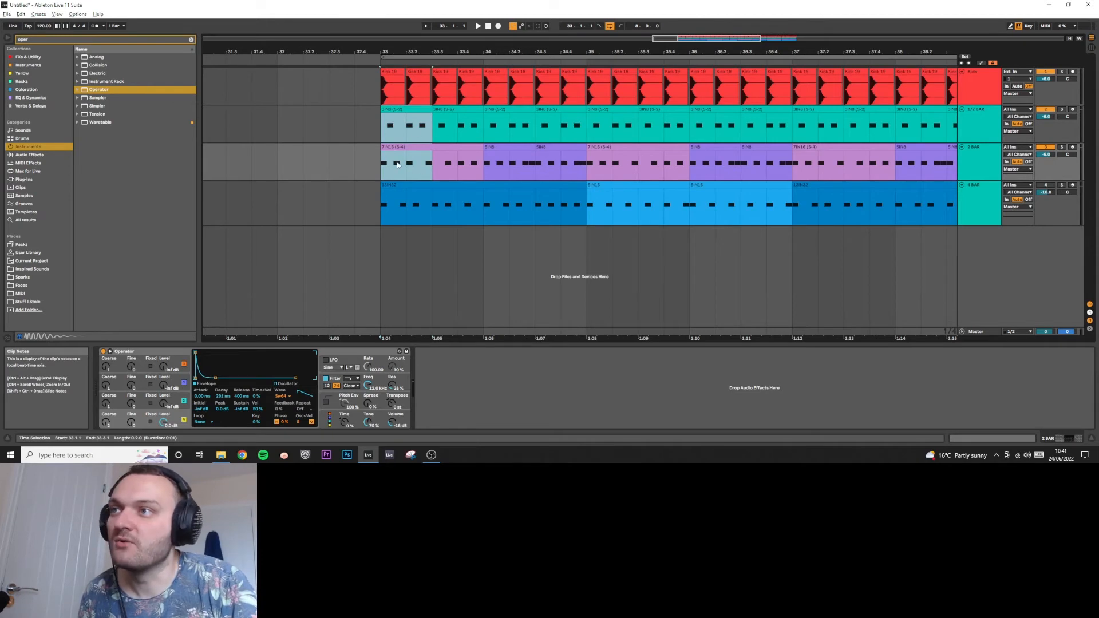
pyautogui.moveTo(490, 132); pyautogui.dragTo(528, 163)
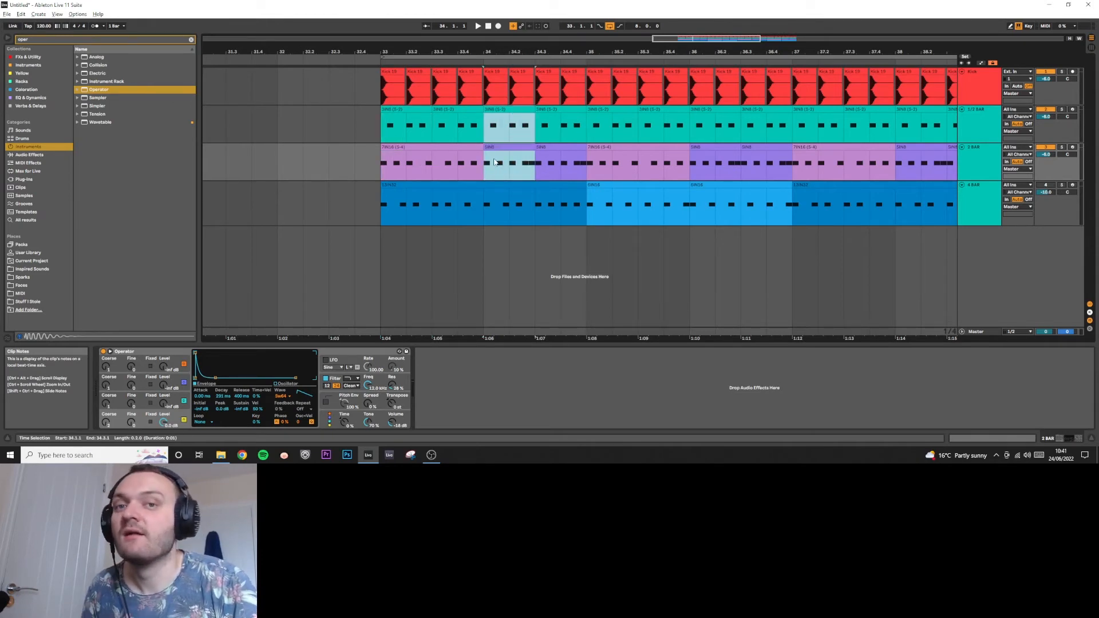
pyautogui.click(408, 156)
pyautogui.press('space')
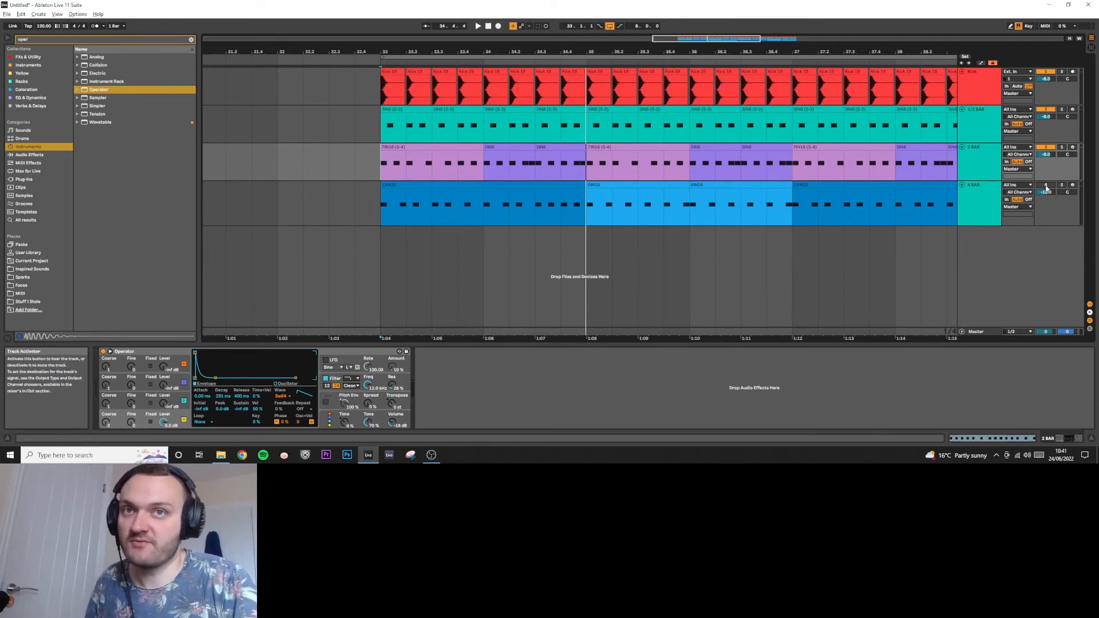
# Unmute the 4 BAR track and highlight its four-bar phrase from bar 33 to bar 37
pyautogui.moveTo(685, 44); pyautogui.dragTo(683, 36)
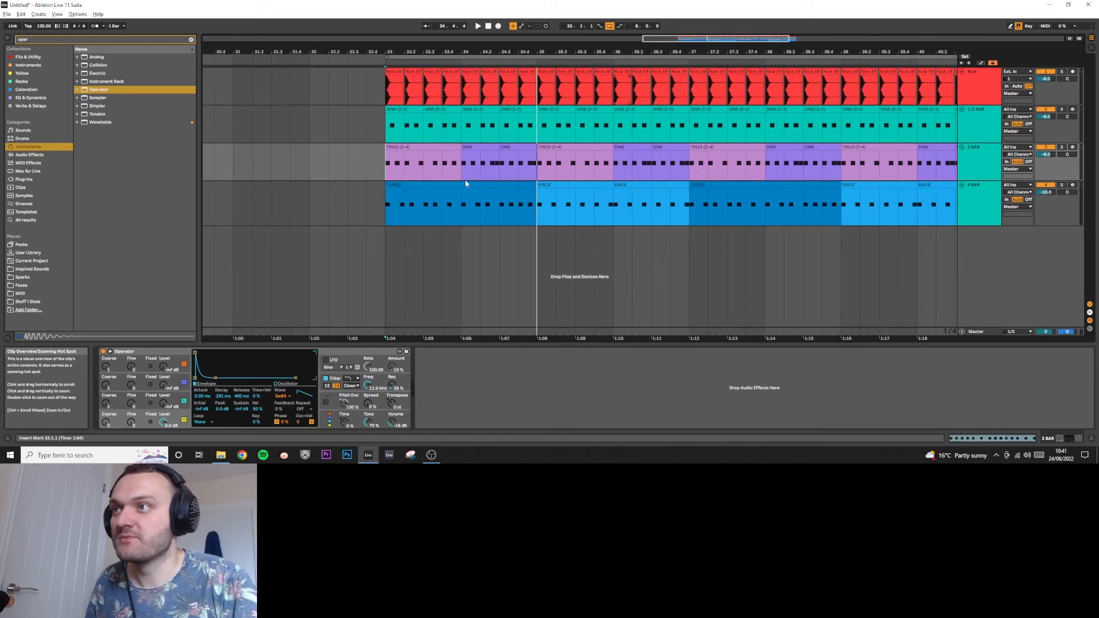
pyautogui.moveTo(385, 211); pyautogui.dragTo(690, 187)
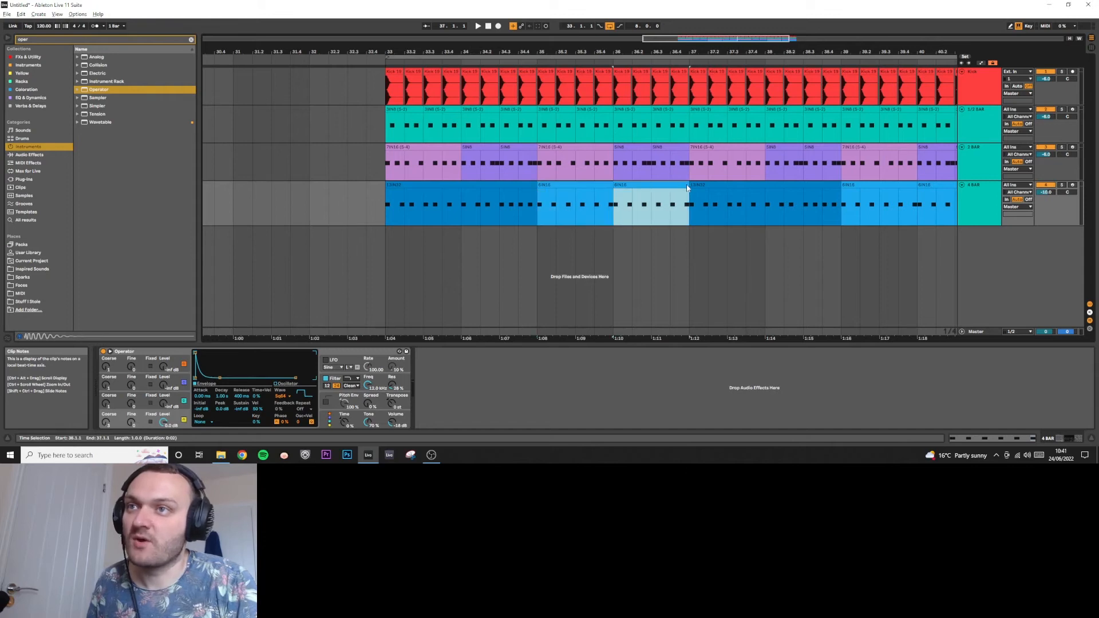
pyautogui.moveTo(412, 168); pyautogui.dragTo(641, 160)
pyautogui.moveTo(387, 203); pyautogui.dragTo(689, 195)
pyautogui.click(387, 209)
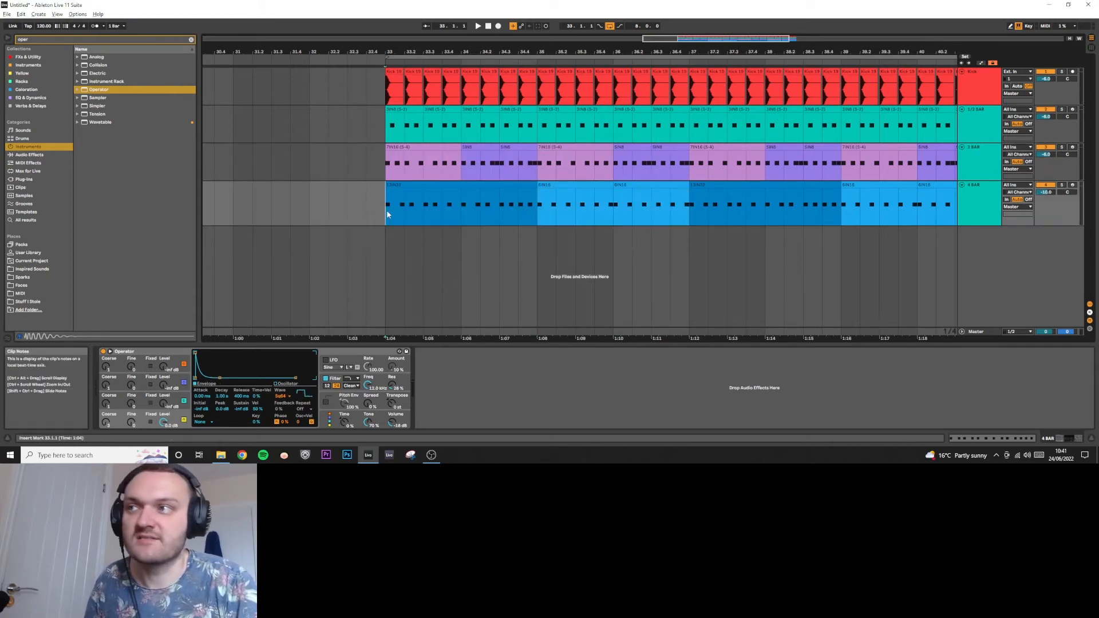
# Solo the 4 BAR track and play its phrase from bar 33, from the clip at bar 35, and again from bar 33
pyautogui.click(1061, 186)
pyautogui.press('space')
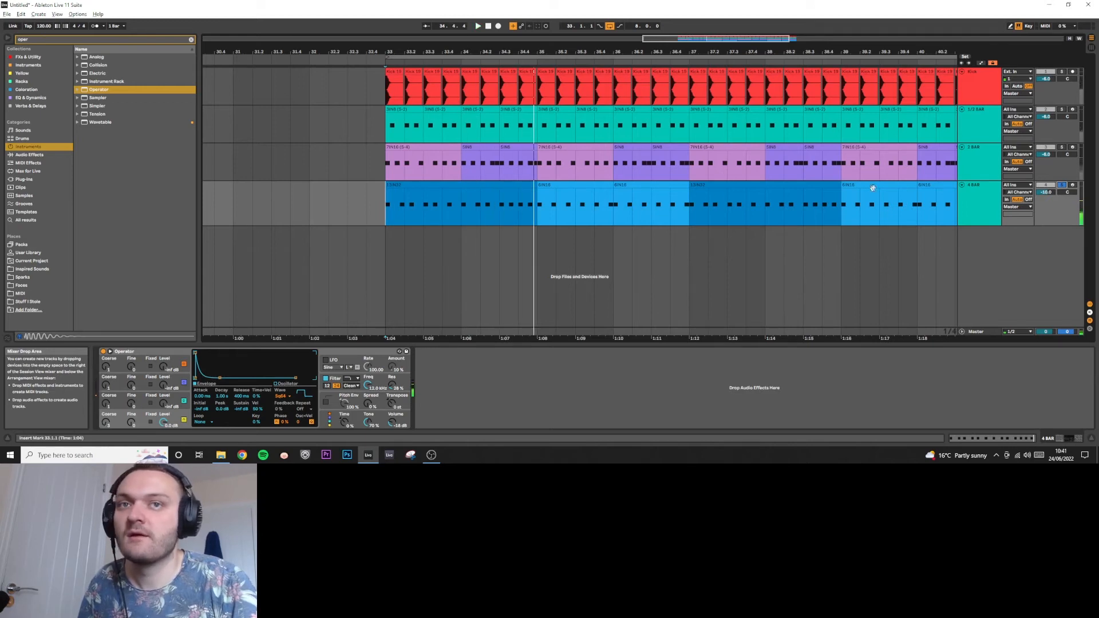
pyautogui.click(573, 186)
pyautogui.press('space')
pyautogui.press('space')
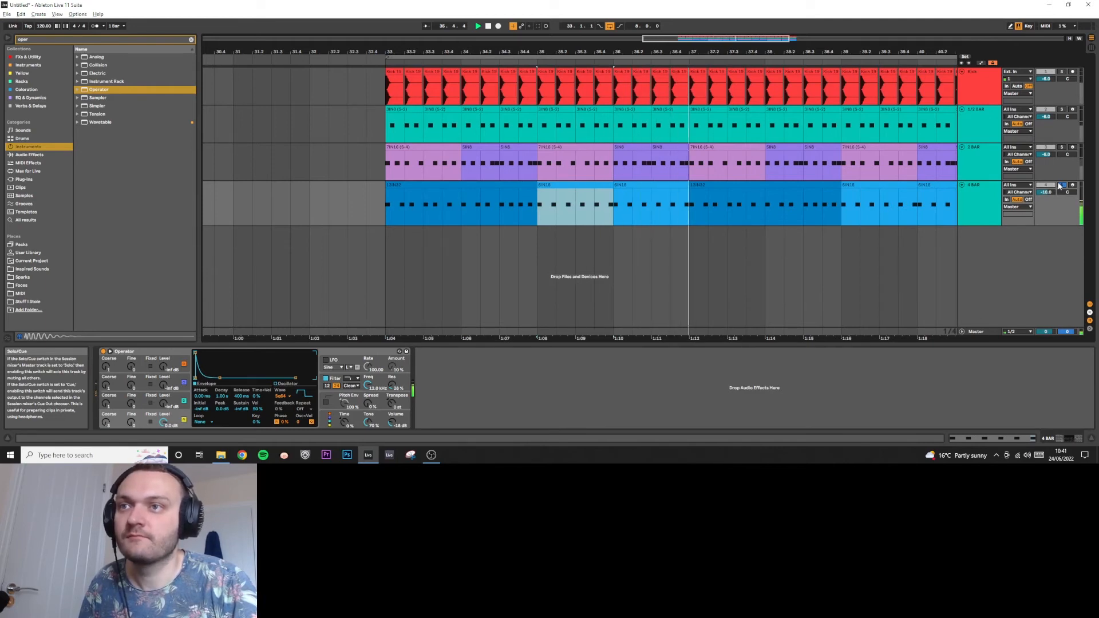
pyautogui.click(450, 186)
pyautogui.press('space')
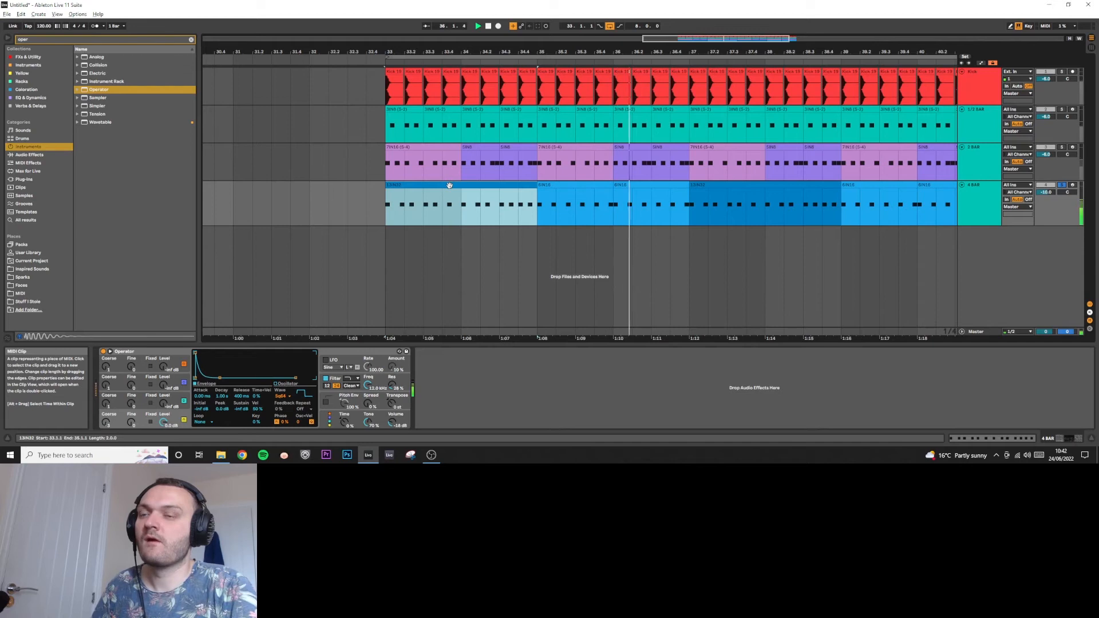
pyautogui.press('space')
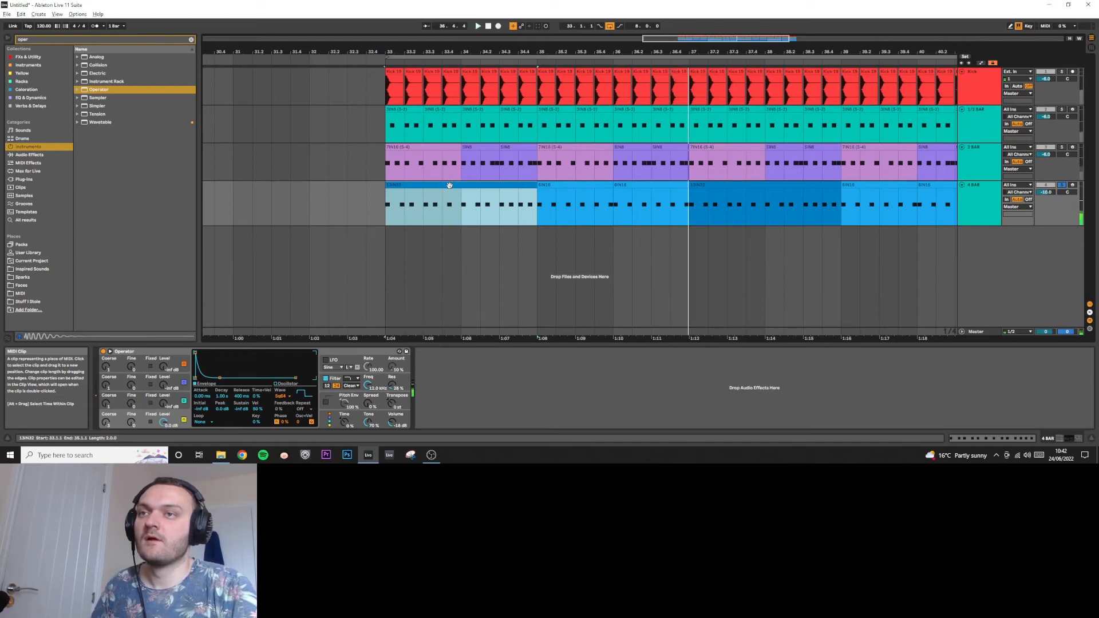
# Compare the four-bar phrase on 4 BAR with half-bar sections across all three synth tracks, and view the 1/2 BAR and 2 BAR tracks' devices
pyautogui.keyDown('shift'); pyautogui.click(584, 185); pyautogui.keyUp('shift')
pyautogui.keyDown('shift'); pyautogui.click(641, 196); pyautogui.keyUp('shift')
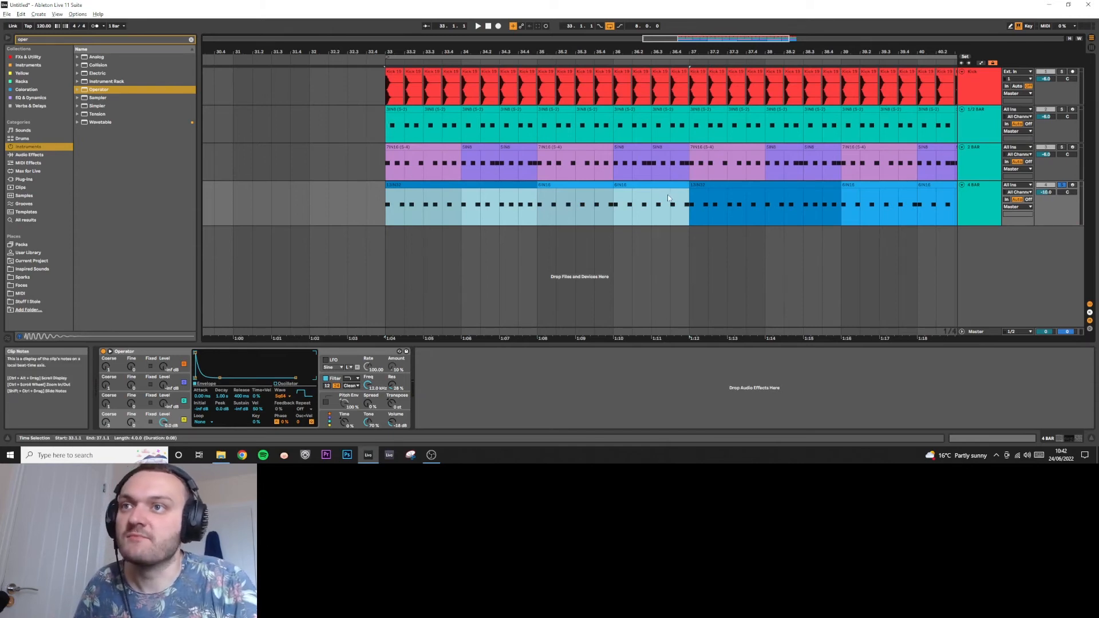
pyautogui.click(692, 246)
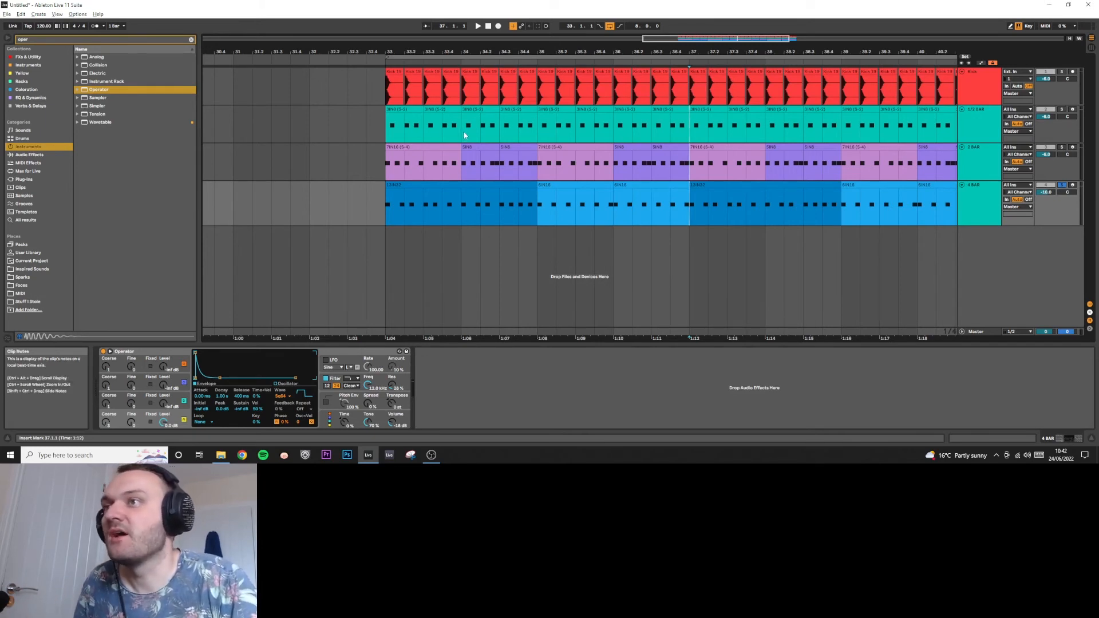
pyautogui.moveTo(467, 131); pyautogui.dragTo(492, 205)
pyautogui.moveTo(577, 138); pyautogui.dragTo(607, 200)
pyautogui.moveTo(504, 135); pyautogui.dragTo(532, 202)
pyautogui.moveTo(657, 136); pyautogui.dragTo(688, 213)
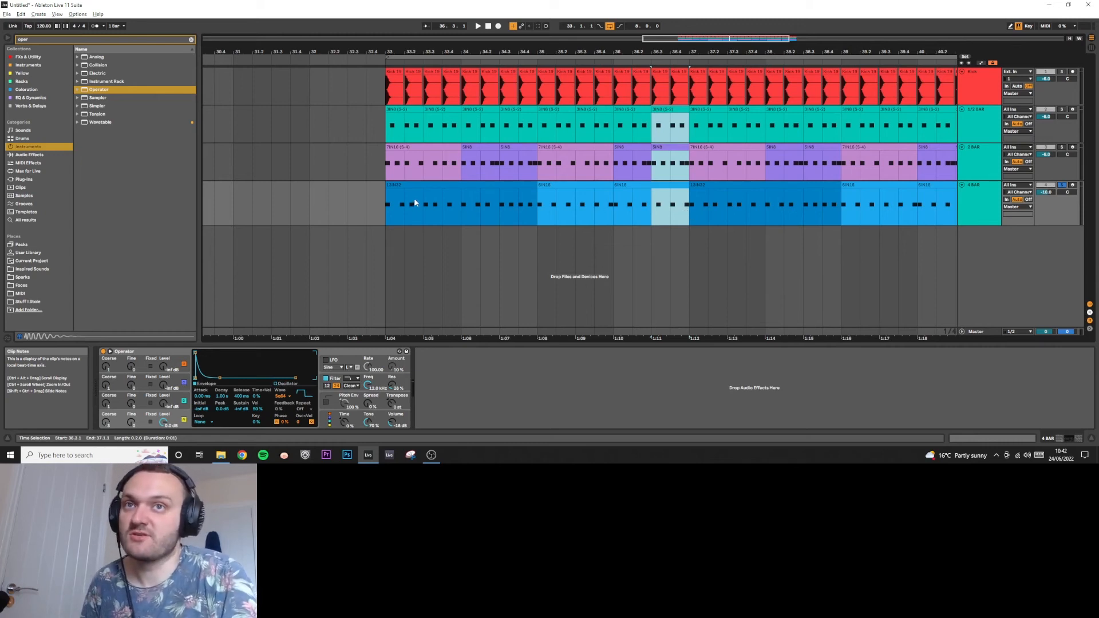
pyautogui.click(971, 110)
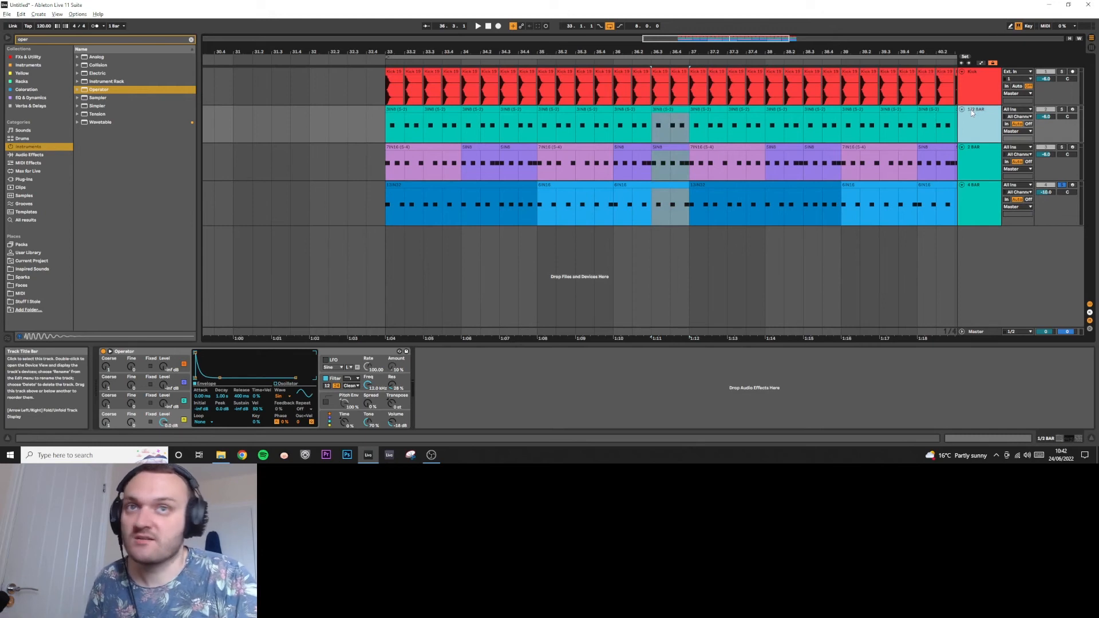
pyautogui.click(970, 154)
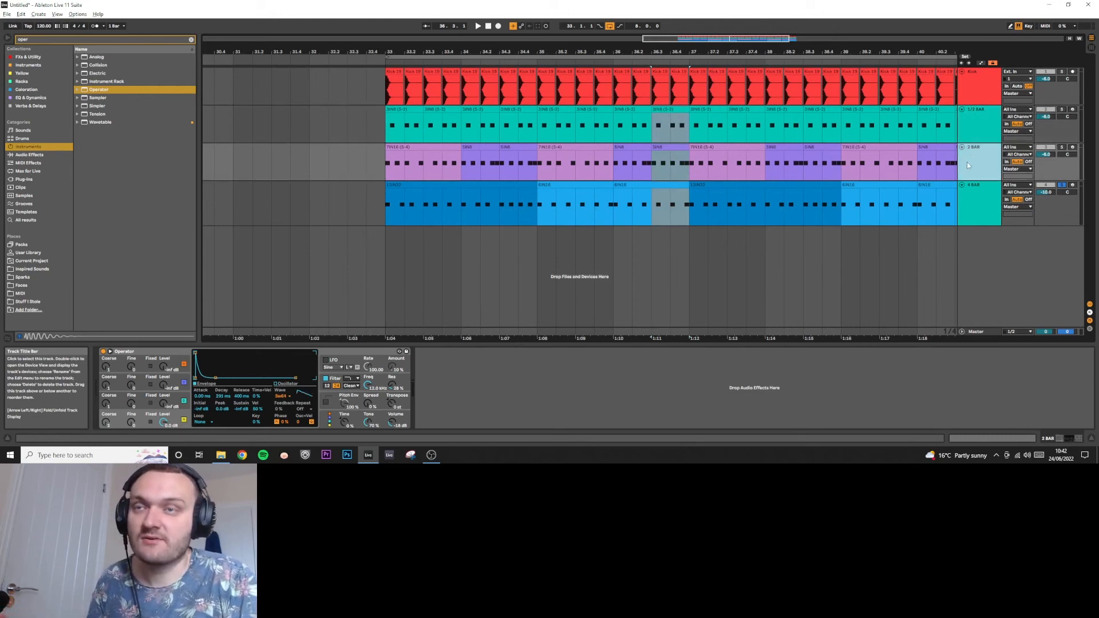
# Open the first clip on the 2 BAR track and try raising its second C3 note before returning it to C3
pyautogui.doubleClick(389, 175)
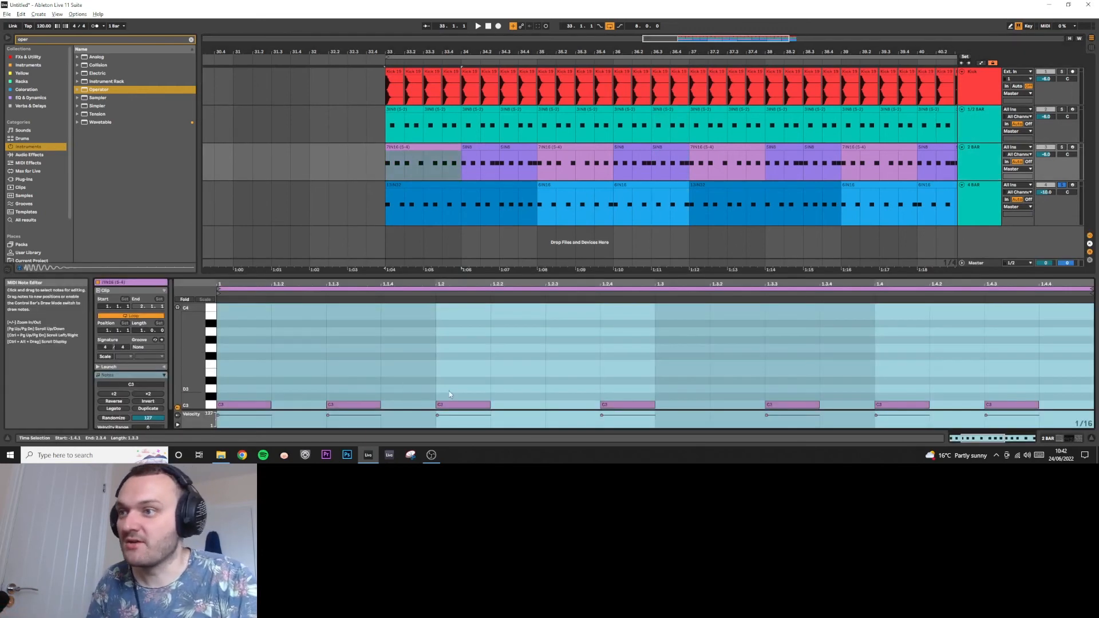
pyautogui.click(352, 405)
pyautogui.press('Up')
pyautogui.press('Up')
pyautogui.press('Down')
pyautogui.press('Down')
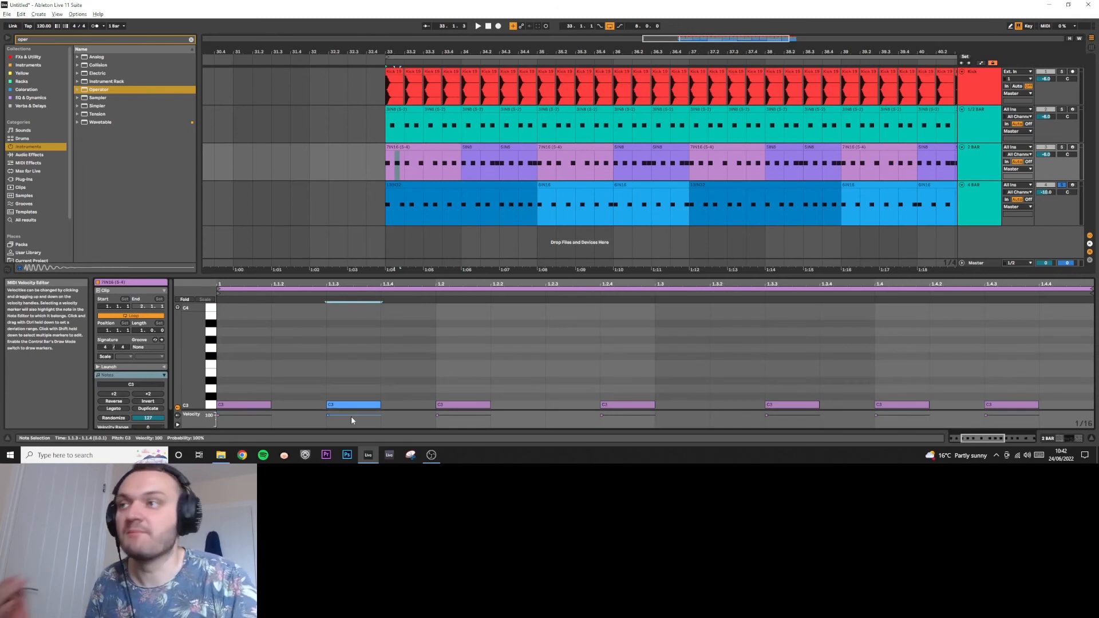
# Unsolo the 4 BAR track, select its first clip and play all four tracks together from bar 33
pyautogui.click(1062, 185)
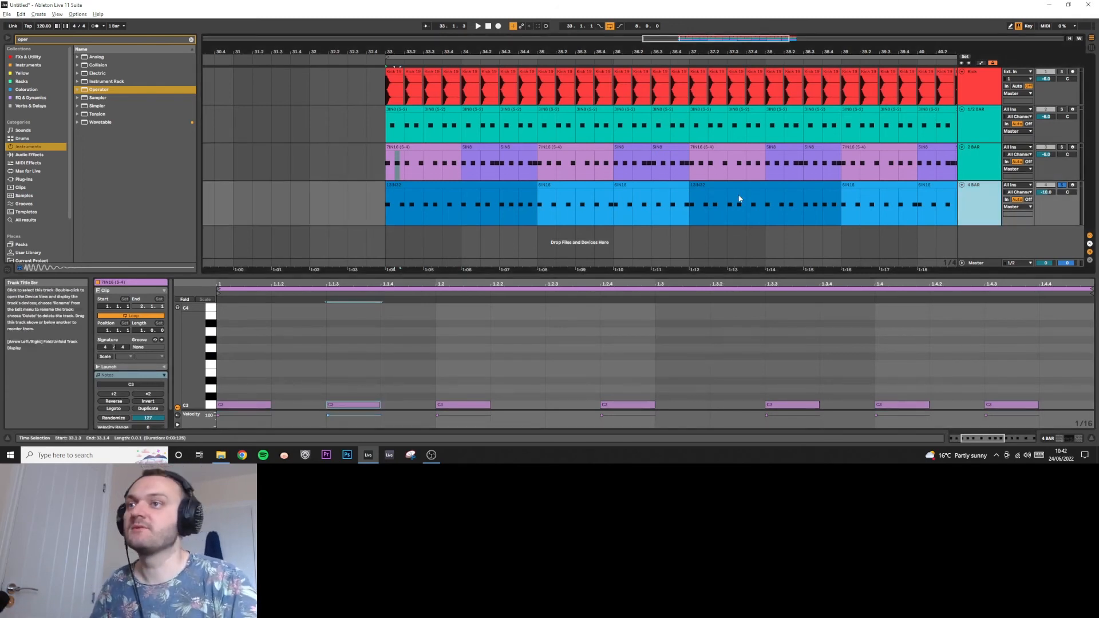
pyautogui.click(387, 206)
pyautogui.press('space')
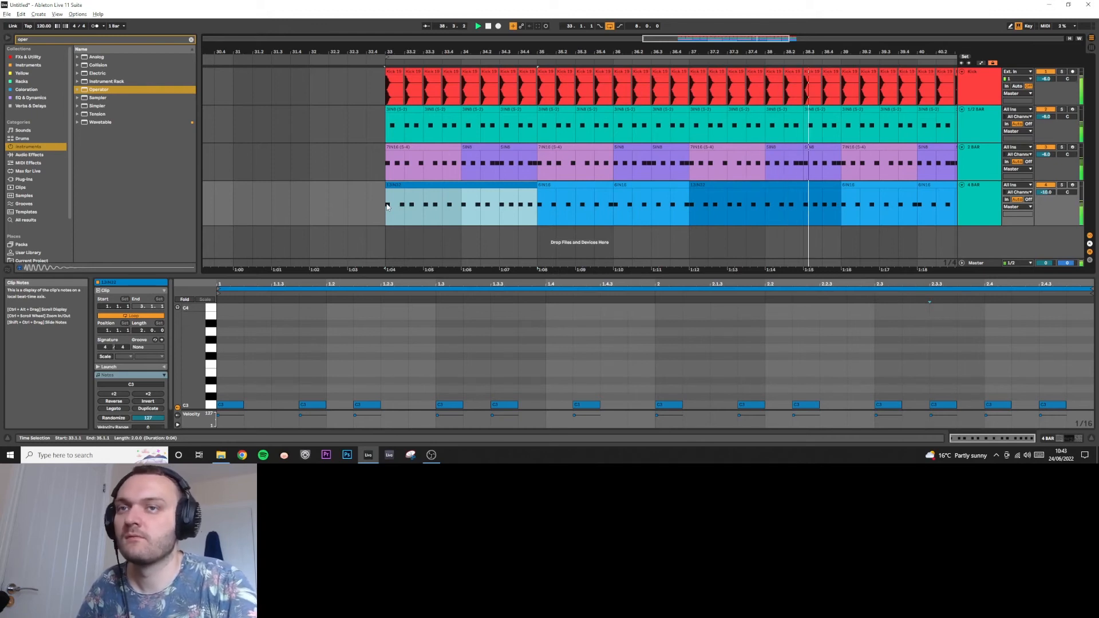
# Select the 1/2 BAR, 2 BAR and 4 BAR tracks in turn to point out the three synth layers
pyautogui.moveTo(710, 39); pyautogui.dragTo(730, 29)
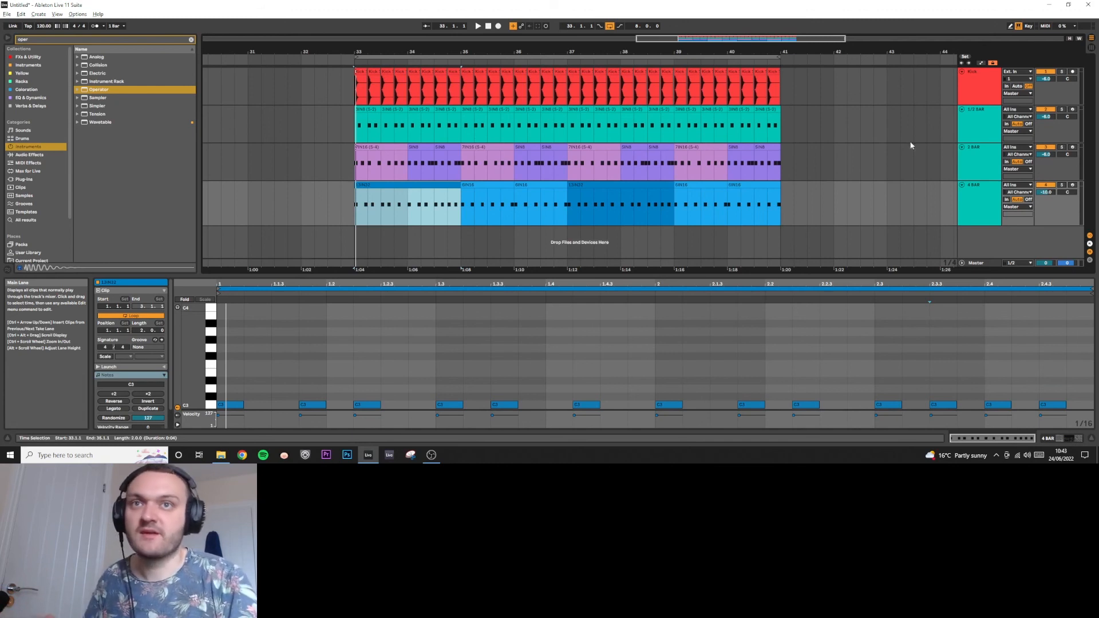
pyautogui.click(965, 123)
pyautogui.click(976, 161)
pyautogui.click(977, 202)
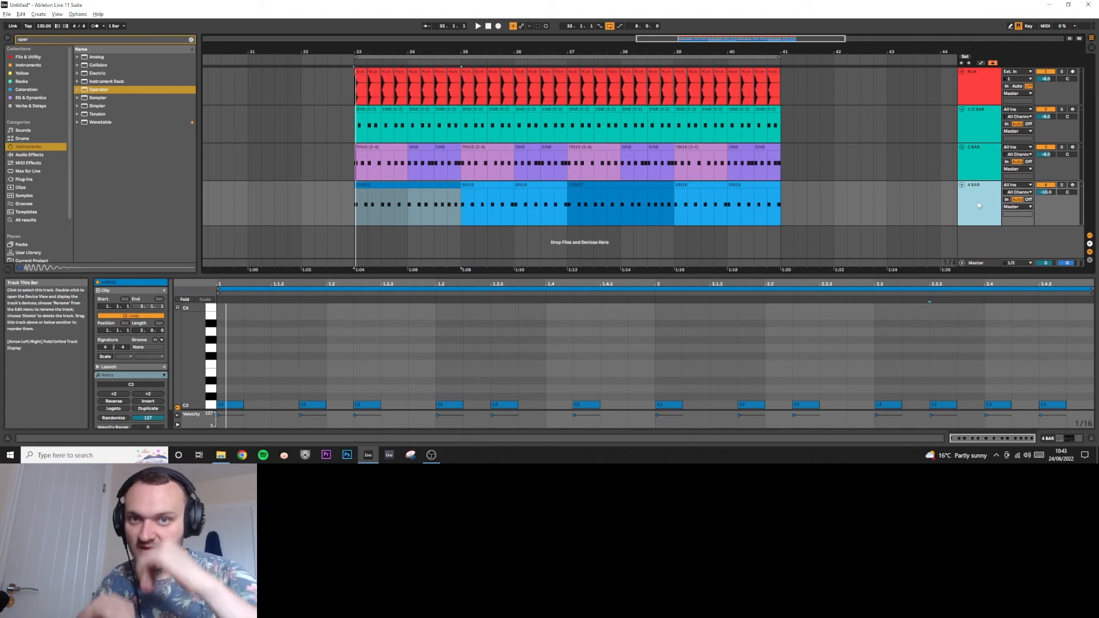
# Compare the combined notes of all three synth tracks in the first half of bars 35, 36 and 34
pyautogui.moveTo(462, 126); pyautogui.dragTo(488, 198)
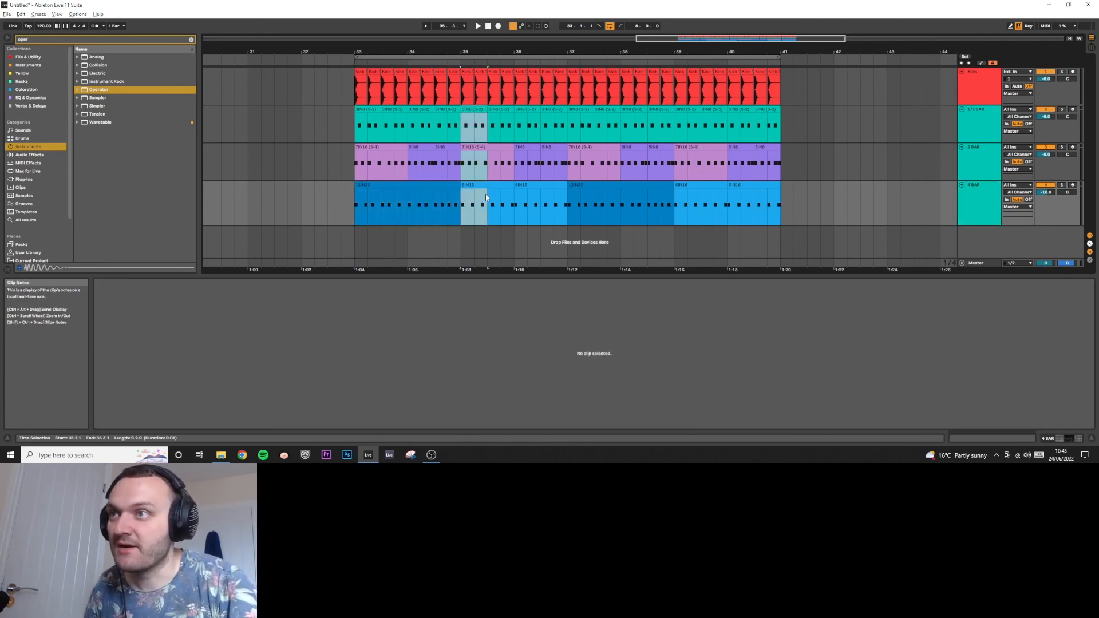
pyautogui.moveTo(517, 130); pyautogui.dragTo(541, 200)
pyautogui.moveTo(409, 128); pyautogui.dragTo(434, 200)
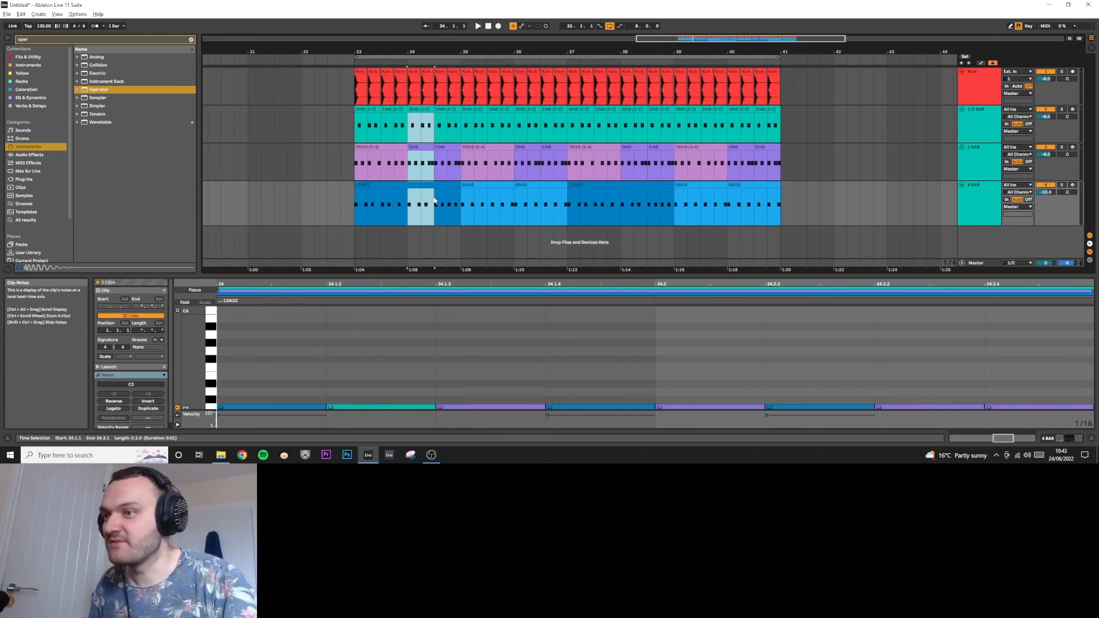
pyautogui.moveTo(569, 407); pyautogui.dragTo(569, 382)
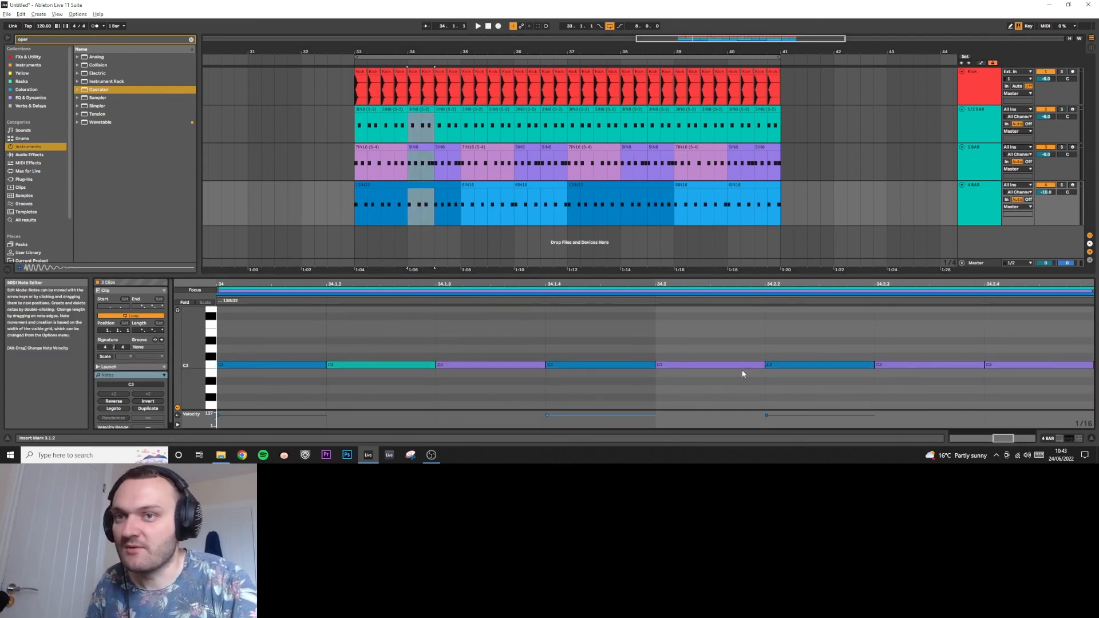
# Compare the combined notes of all three synth tracks in the second half of bars 35, 33 and 36
pyautogui.moveTo(488, 129); pyautogui.dragTo(513, 216)
pyautogui.click(502, 346)
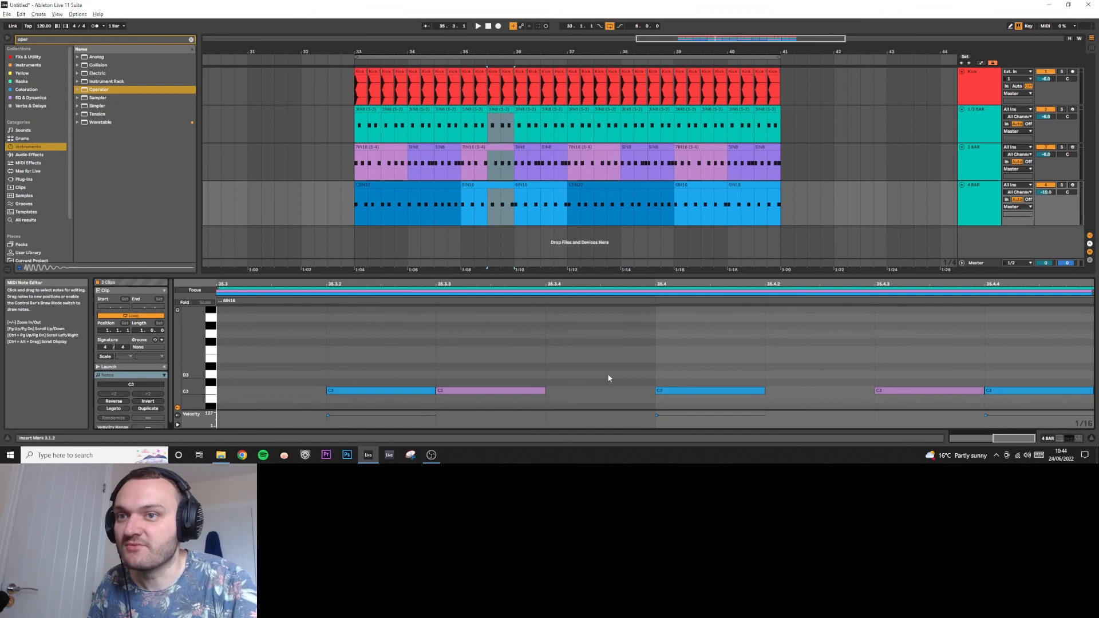
pyautogui.moveTo(382, 128); pyautogui.dragTo(407, 218)
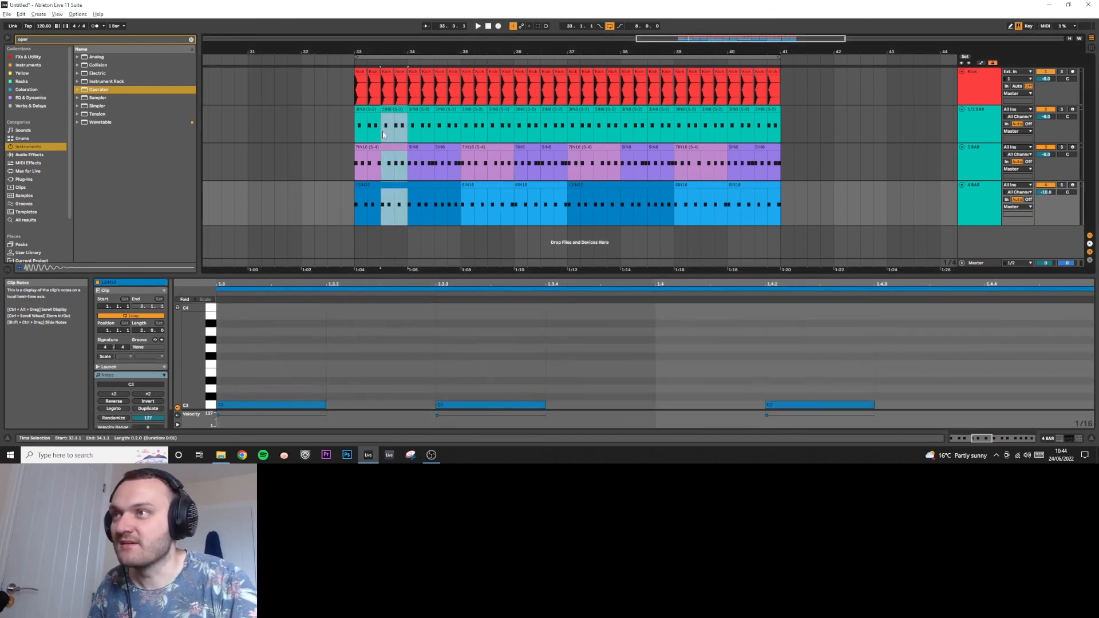
pyautogui.click(503, 375)
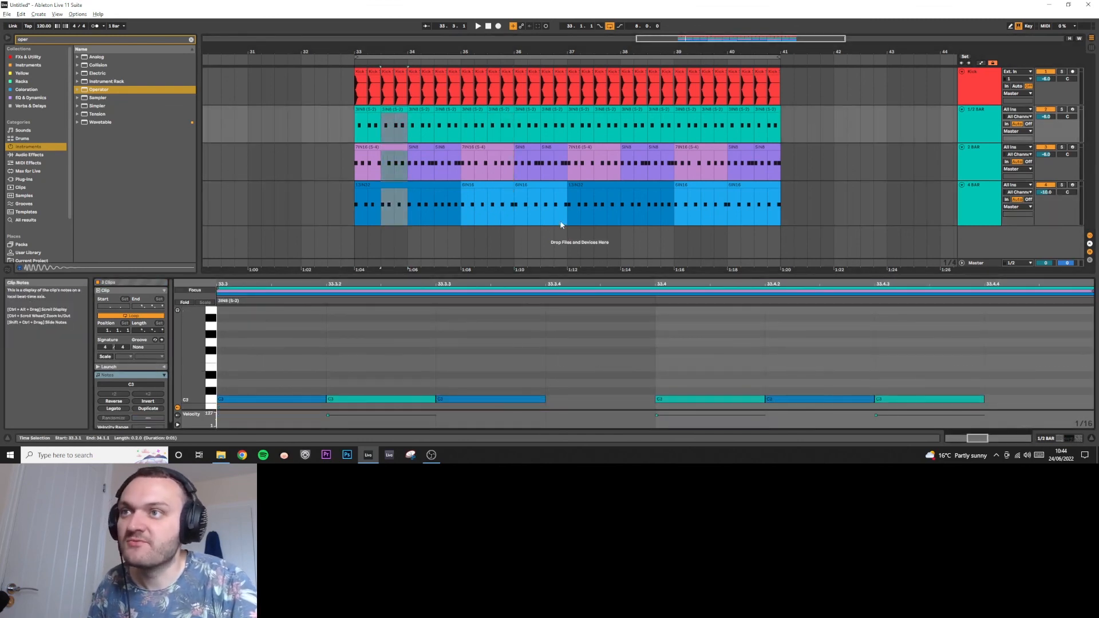
pyautogui.moveTo(565, 216); pyautogui.dragTo(545, 119)
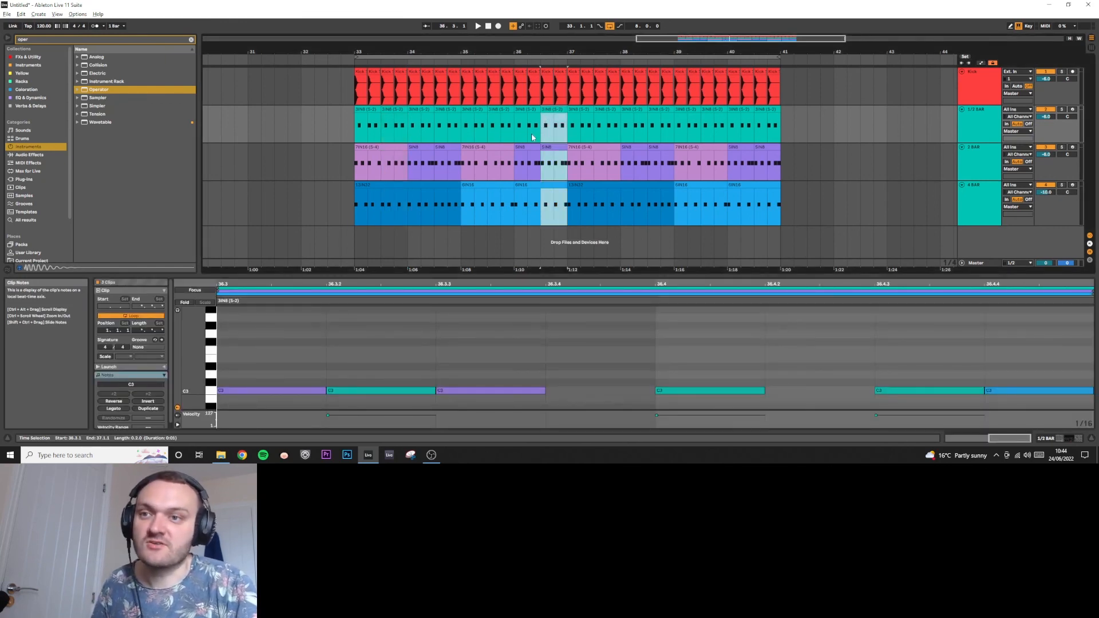